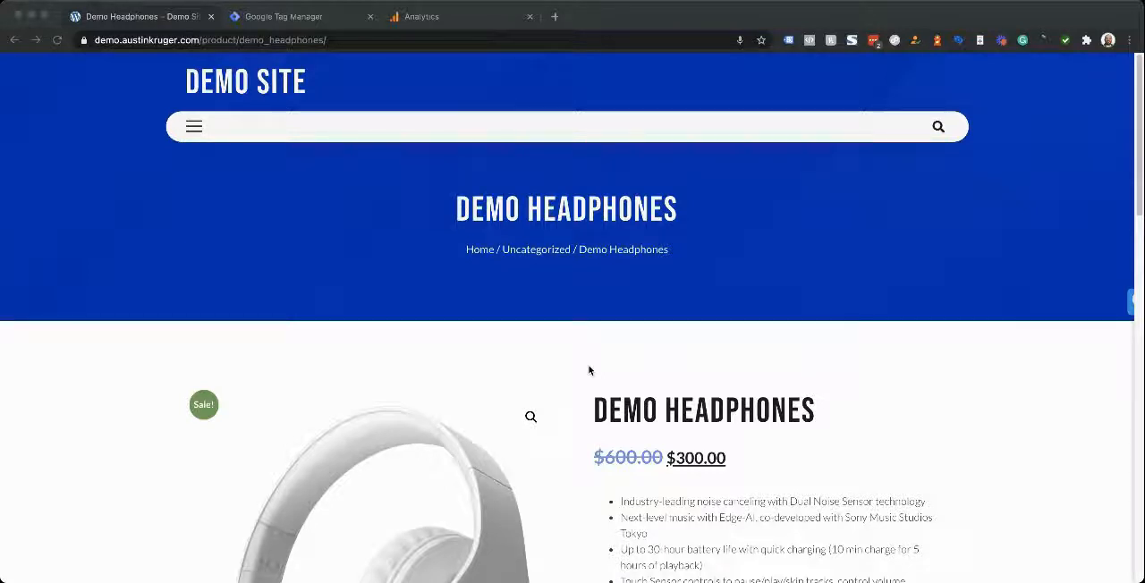
Bring up the 20% off popup by scrolling the Demo Headphones page down and back up, and inspect its HTML in the developer tools
scroll(595, 373, down, 10)
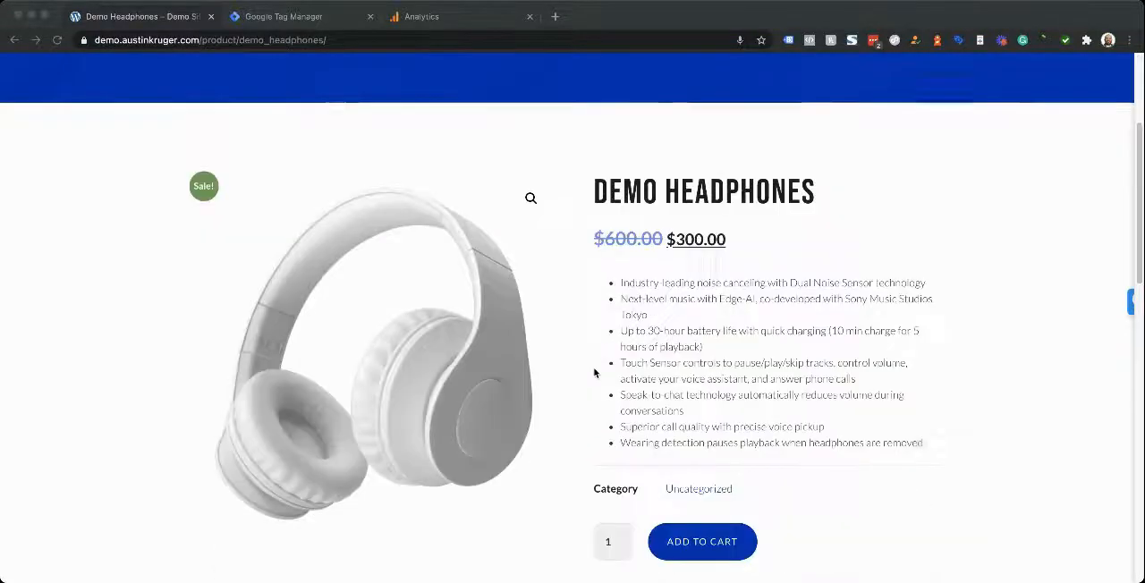
scroll(588, 335, up, 10)
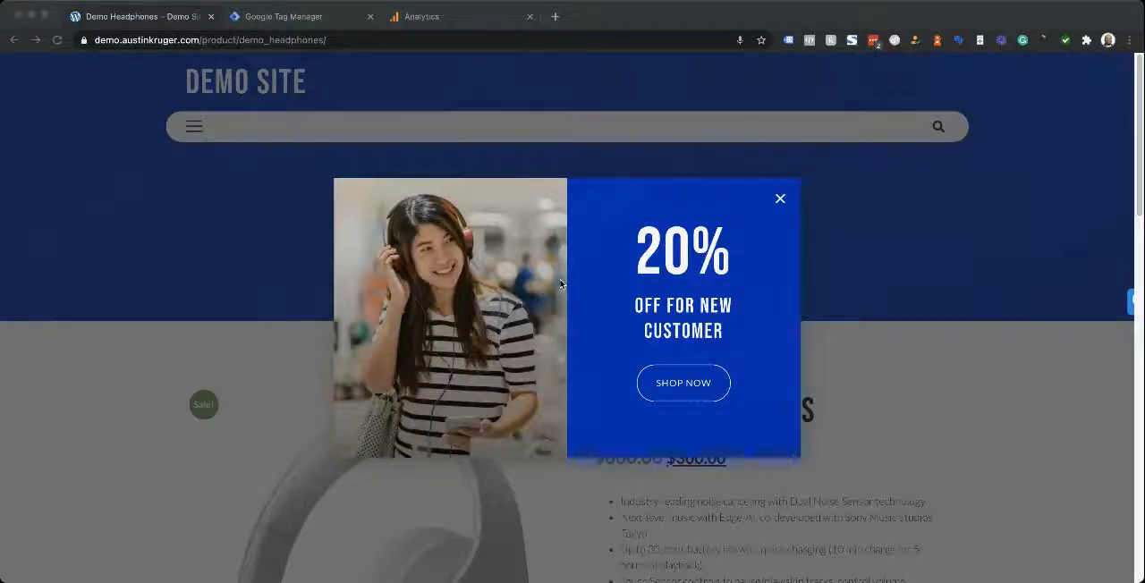
click(599, 455)
key(super+alt+i)
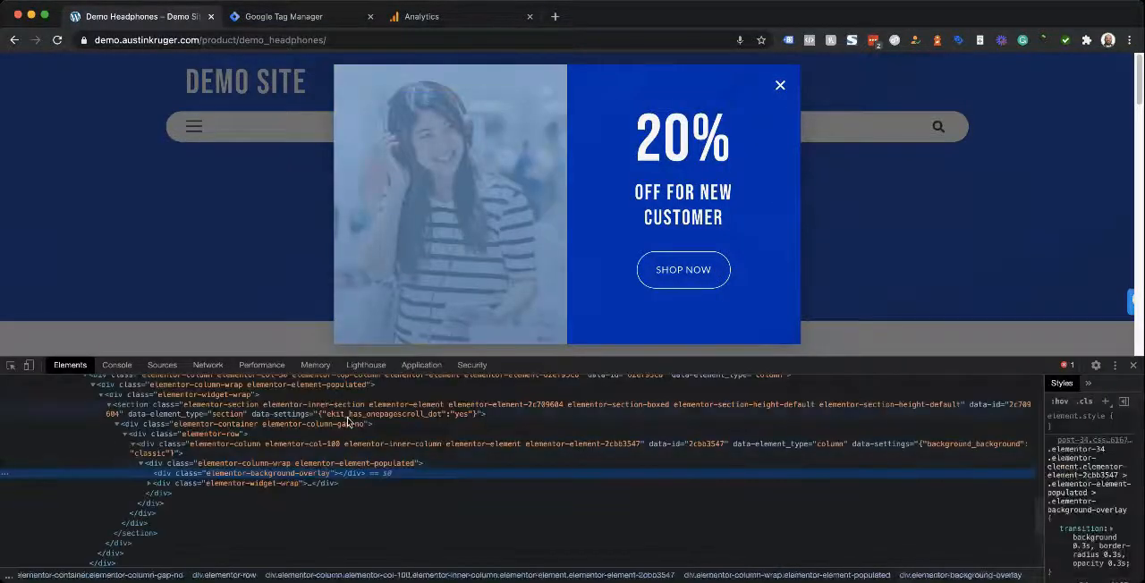
Find the popup's outer dialog container in the HTML and copy its ID value, elementor-popup-modal-34
scroll(429, 472, up, 3)
scroll(430, 472, up, 2)
scroll(407, 469, down, 2)
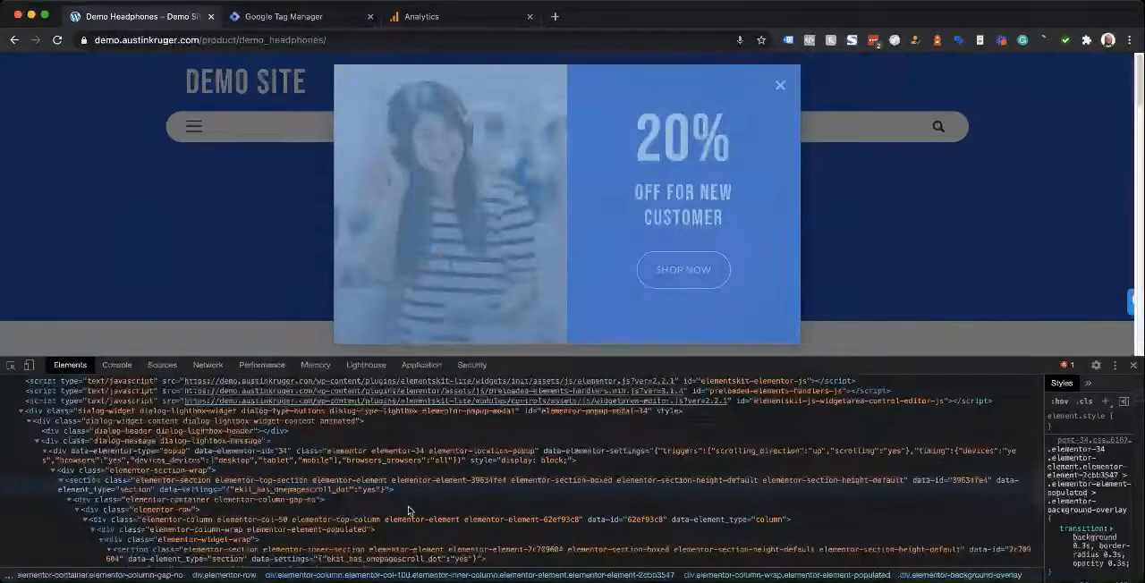
scroll(119, 428, down, 1)
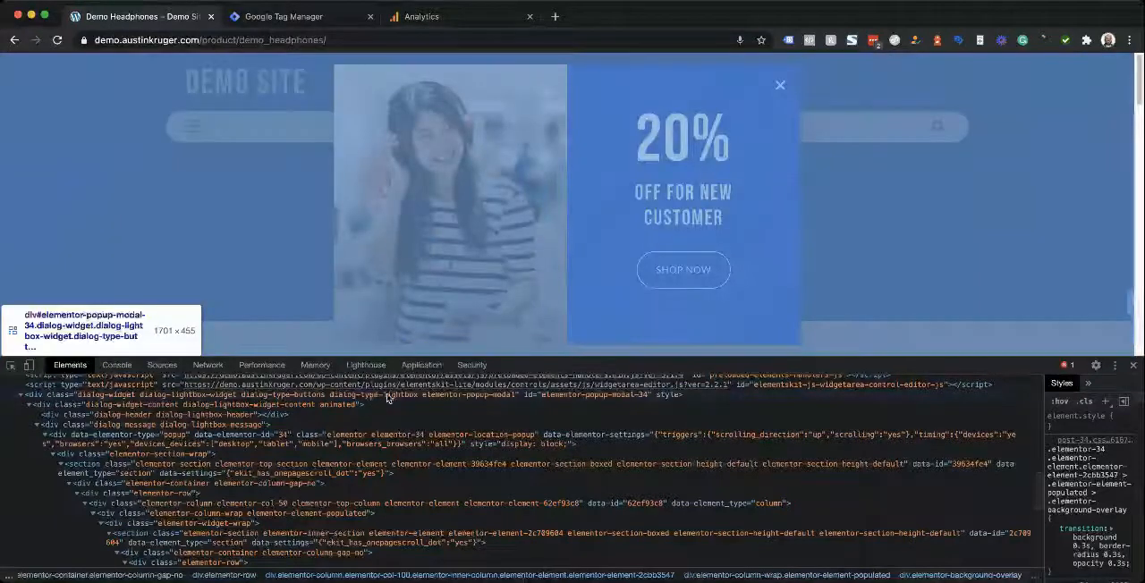
click(569, 399)
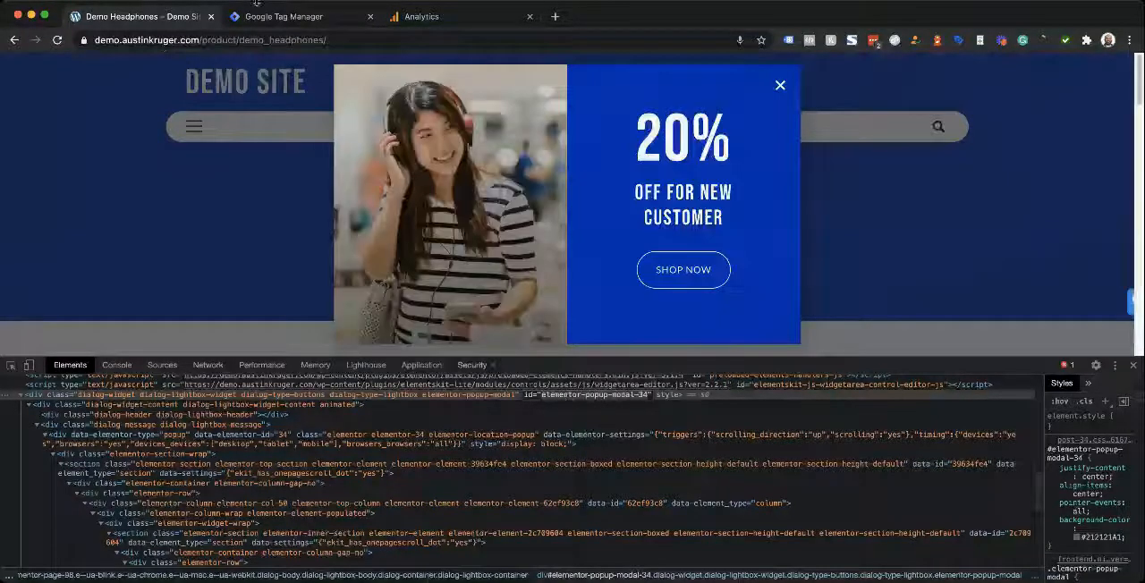
Switch to Google Tag Manager and create a new trigger of type Element Visibility
click(278, 18)
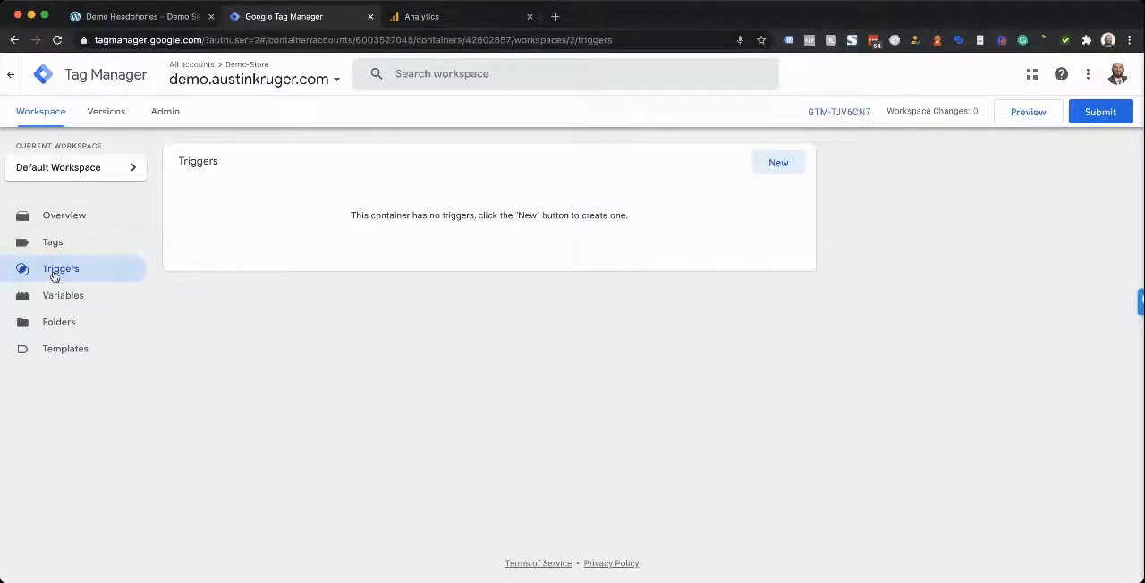
click(776, 164)
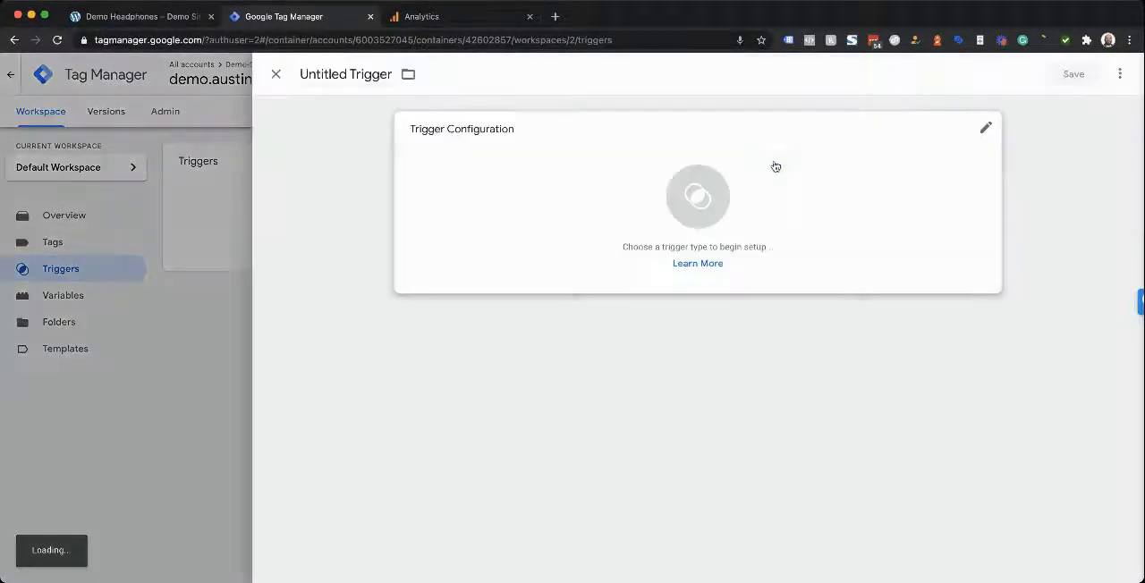
click(825, 284)
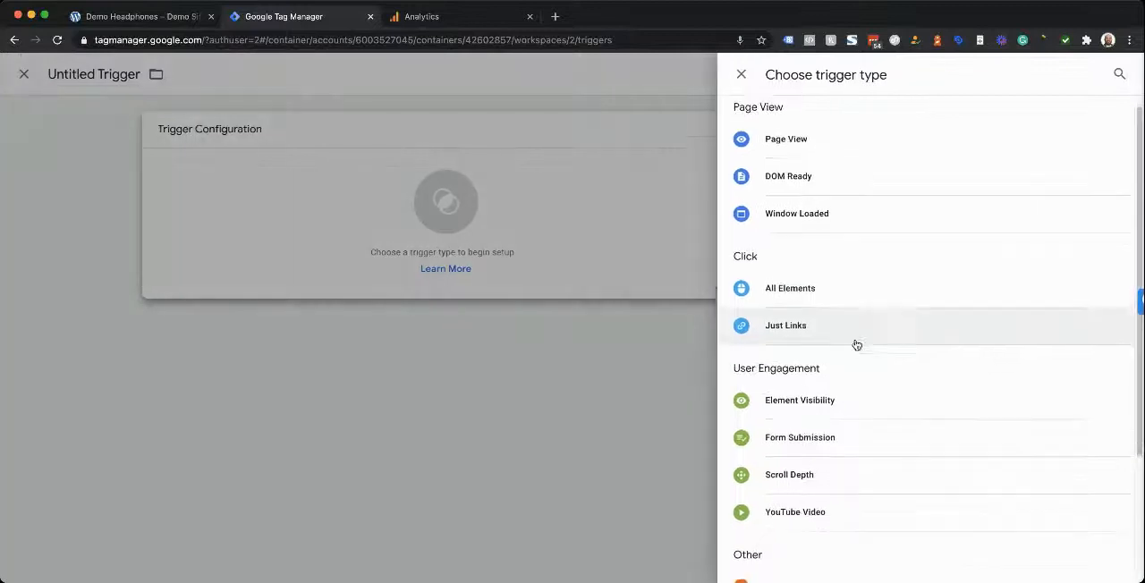
click(811, 398)
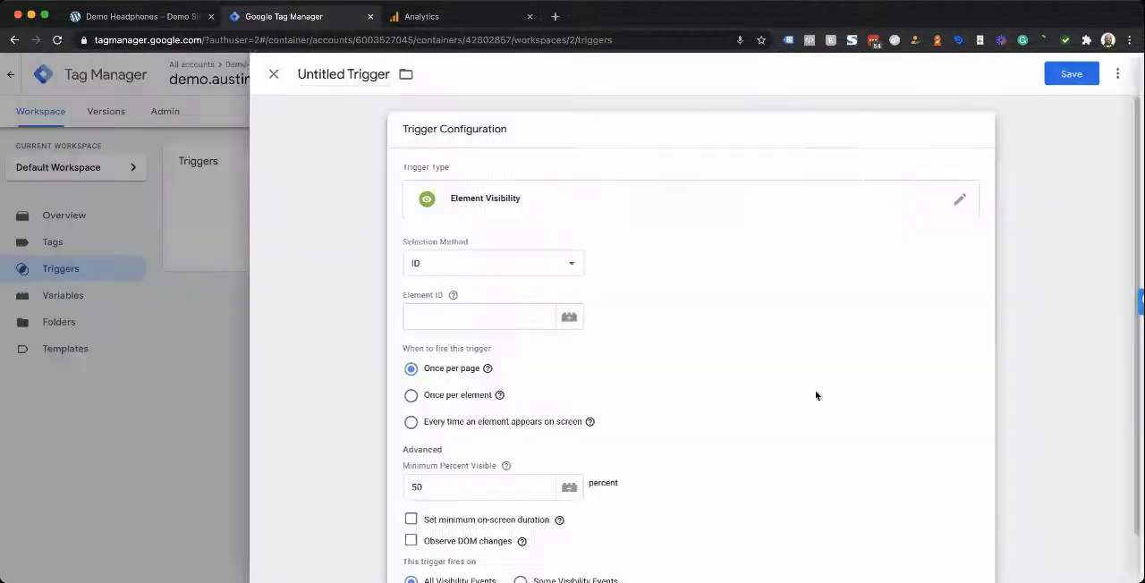
Set the trigger's element ID to elementor-popup-modal-34 and enable Observe DOM changes
click(492, 313)
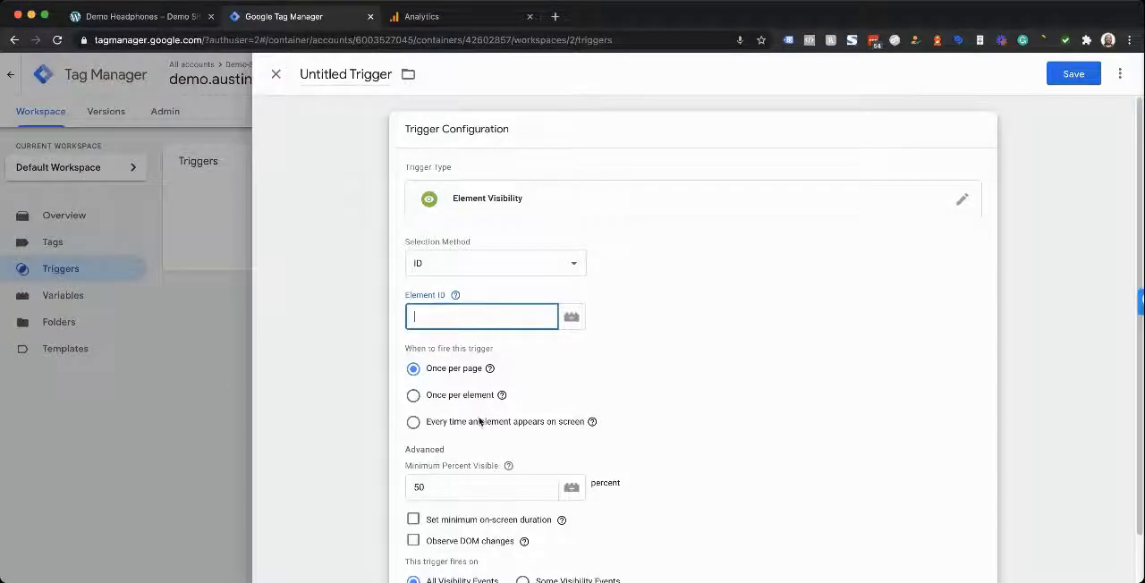
text(elementor-popup-modal-34)
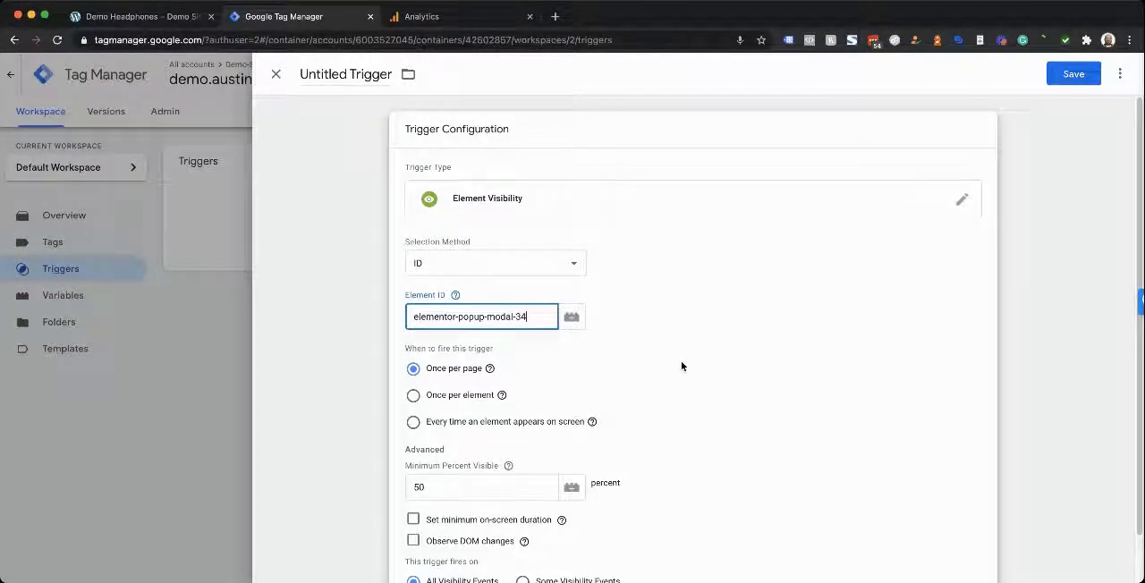
click(693, 366)
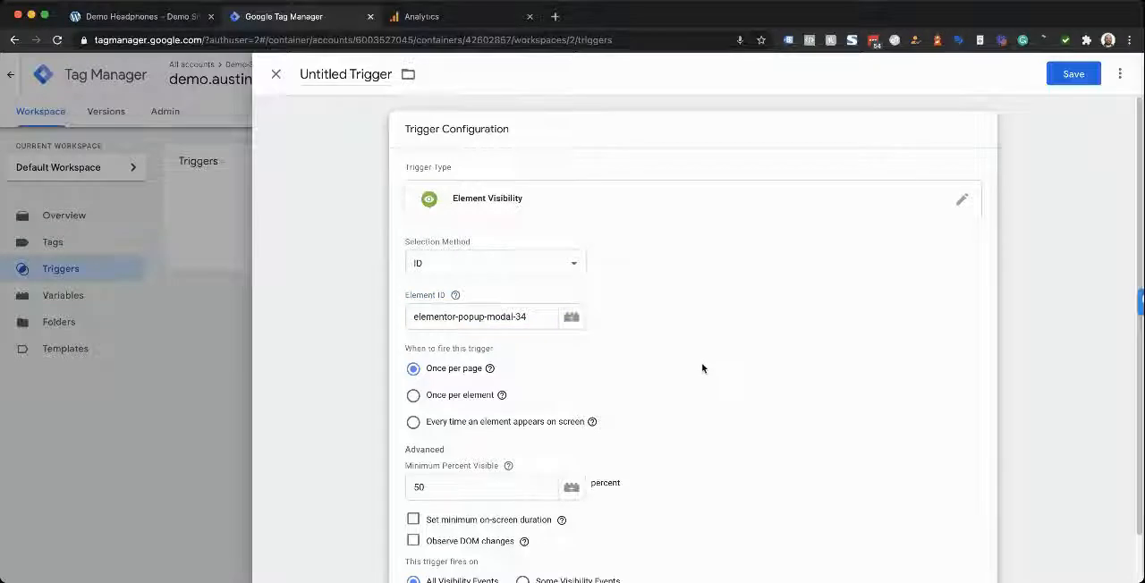
scroll(703, 370, down, 2)
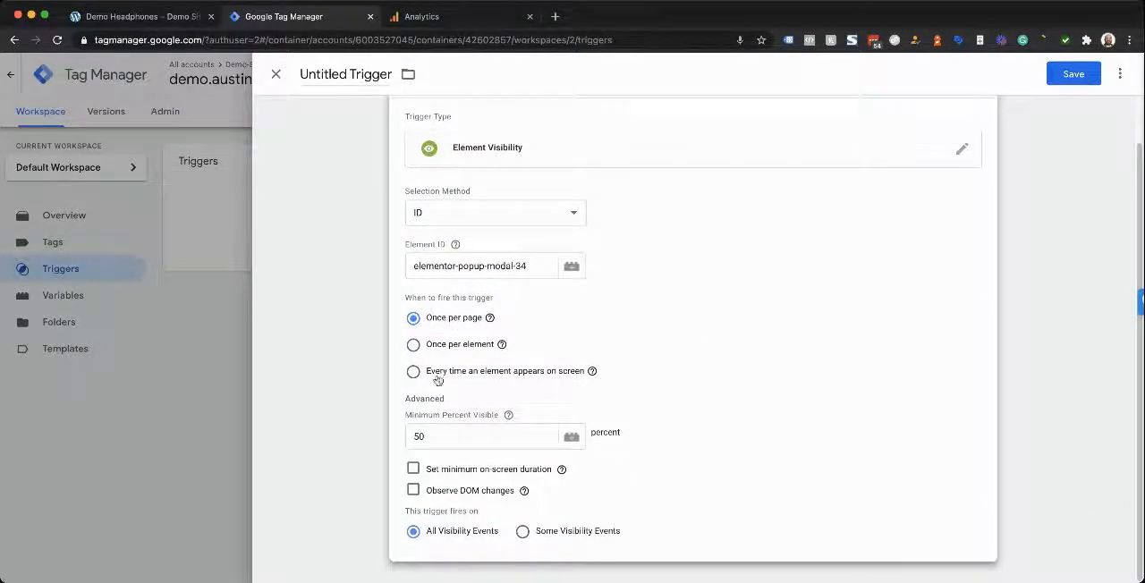
click(413, 490)
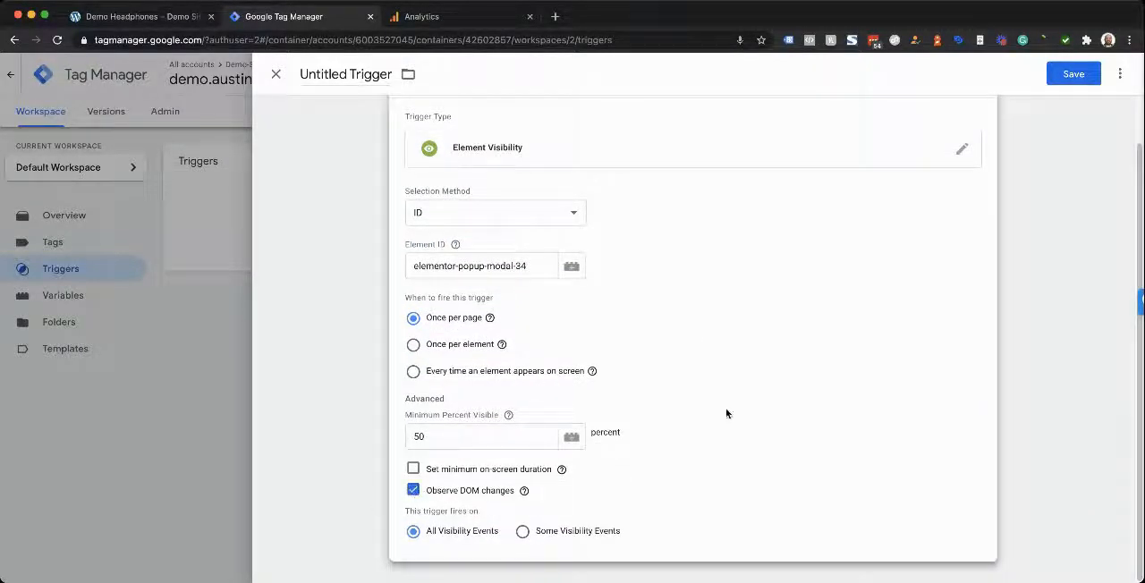
Name the trigger elementor-popup-modal-34 and save it
triple_click(367, 75)
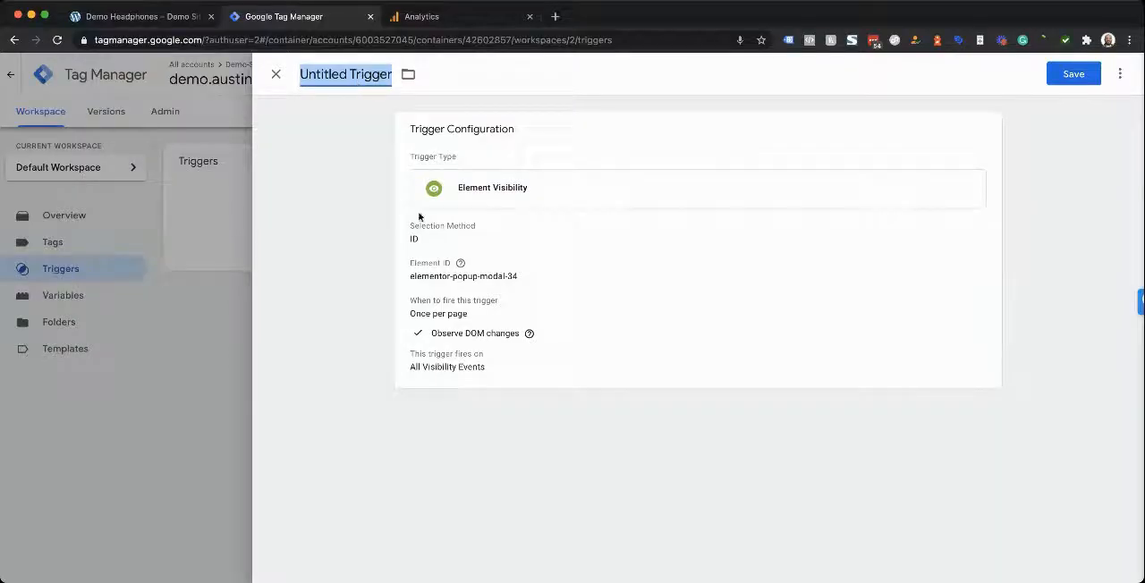
text(elementor-popup-modal-34)
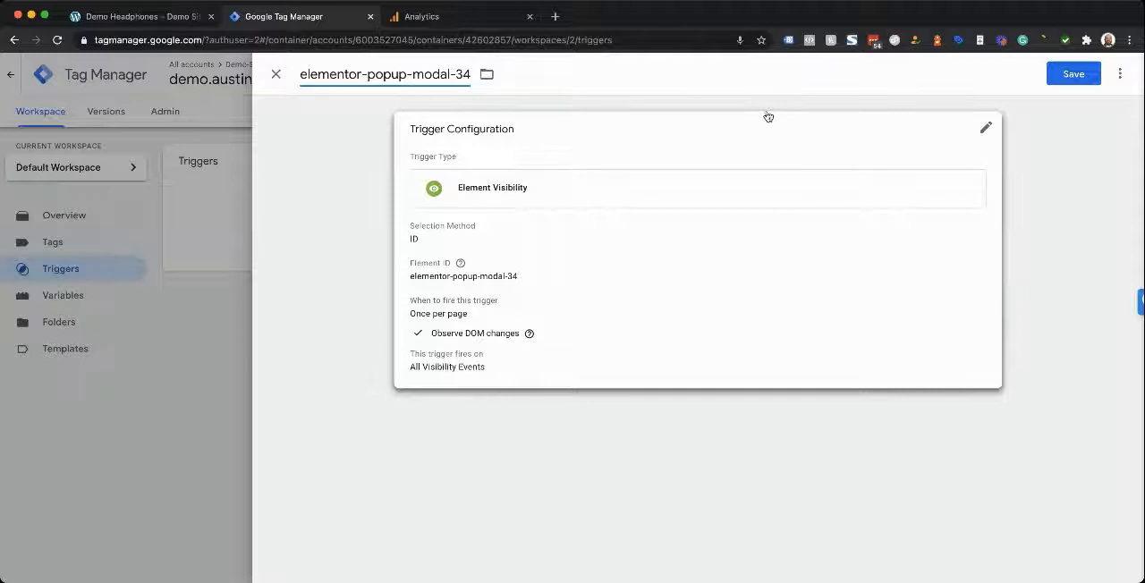
click(1058, 77)
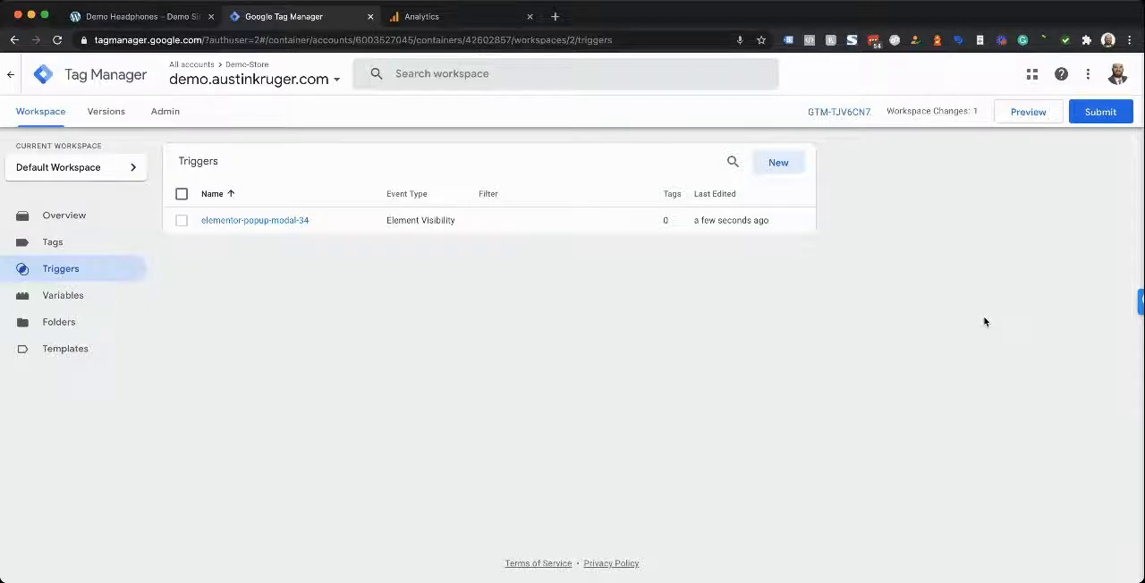
Create a new tag of type Google Analytics: Universal Analytics
click(52, 241)
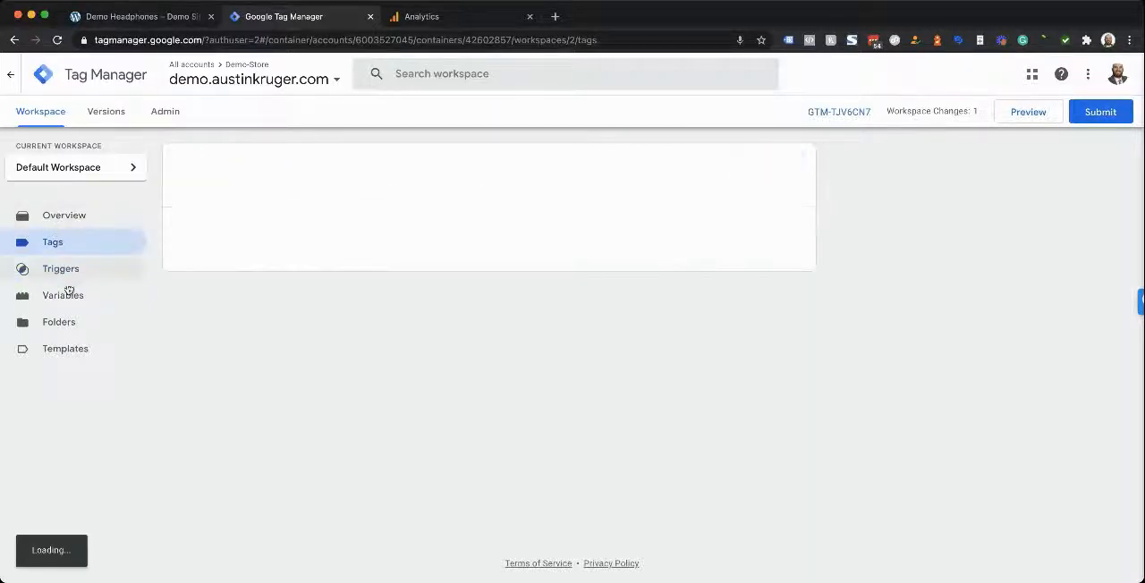
click(778, 162)
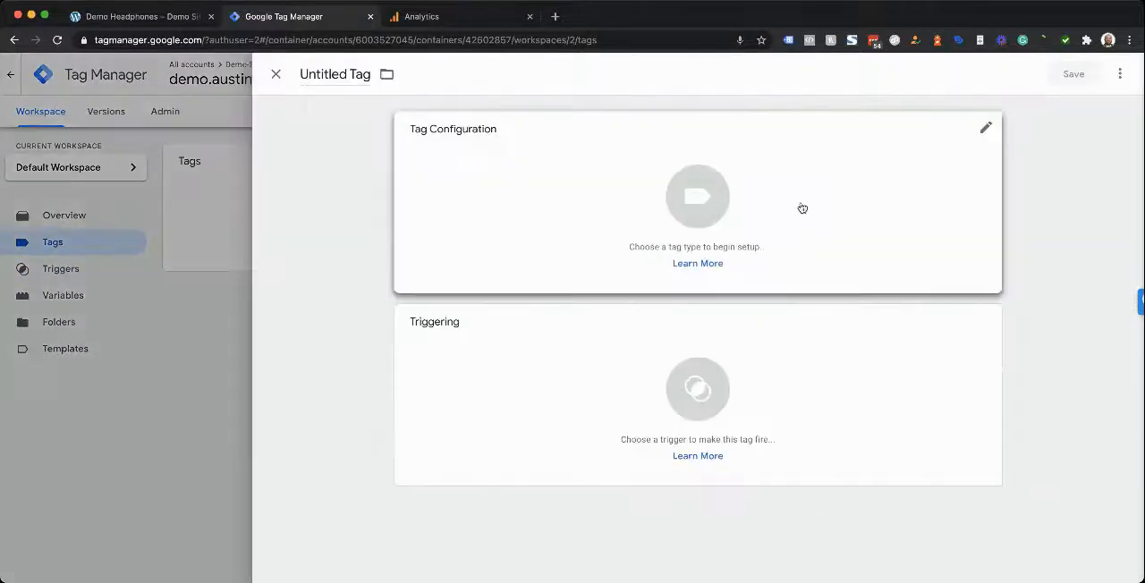
click(669, 170)
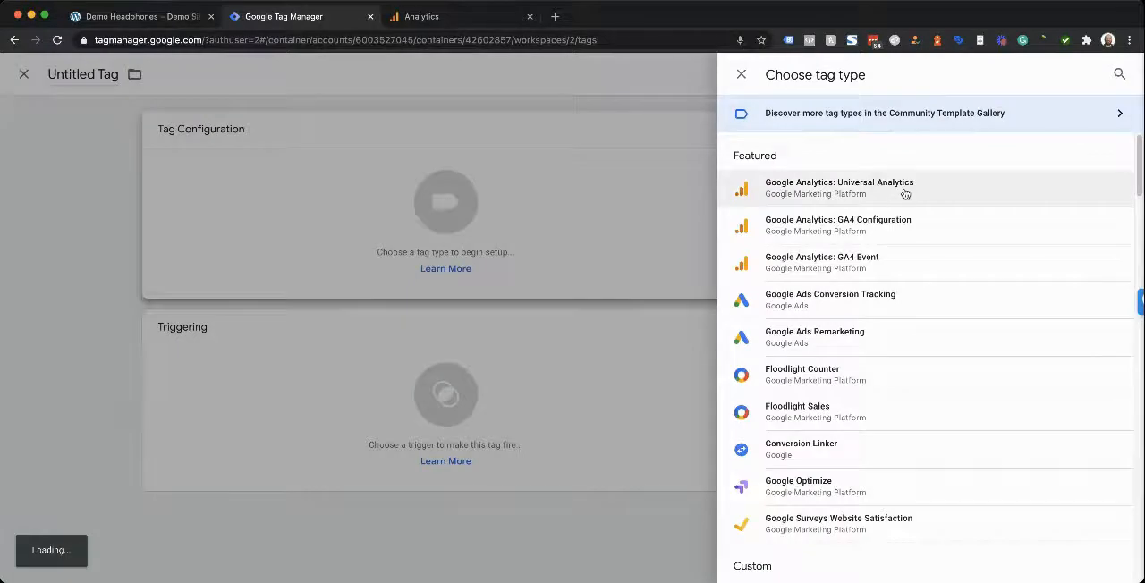
click(904, 193)
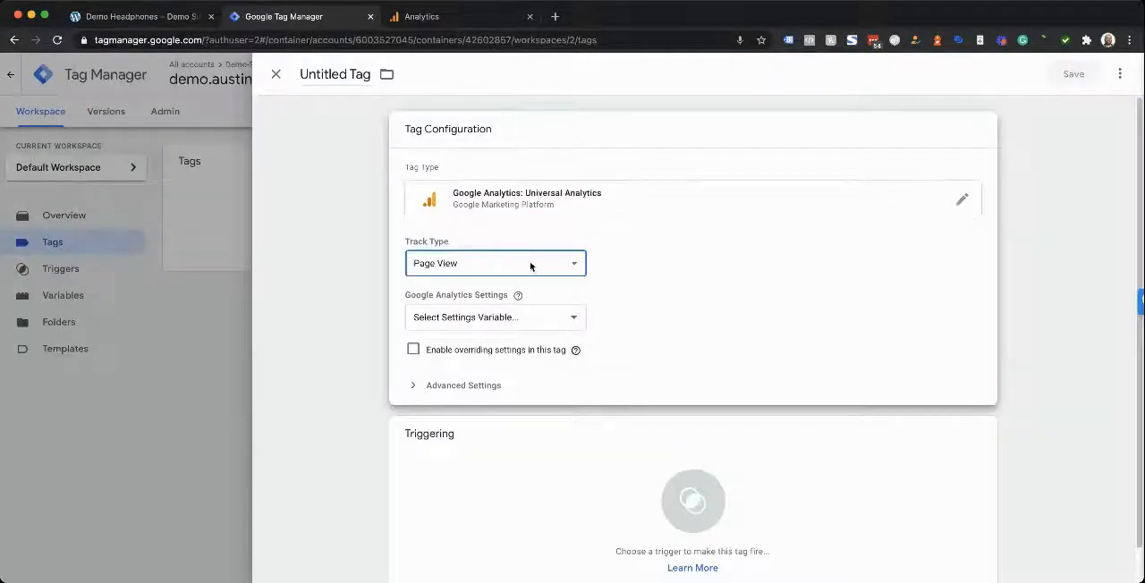
Set the tag's track type to Event with category Popup_View, and select the existing Universal Analytics settings variable
key(e)
click(451, 313)
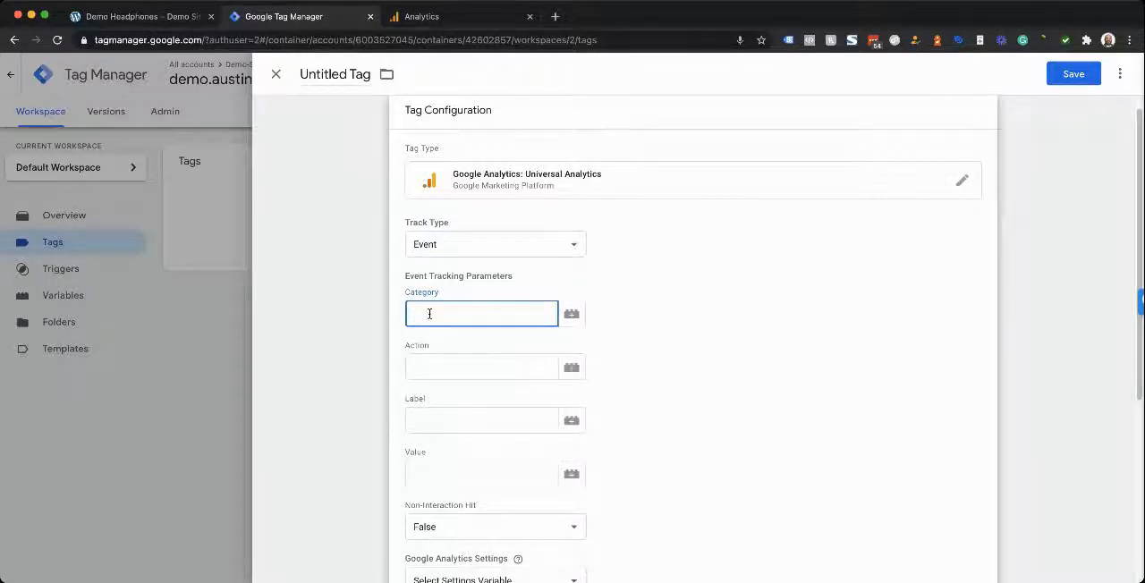
text(p_View)
scroll(437, 333, down, 5)
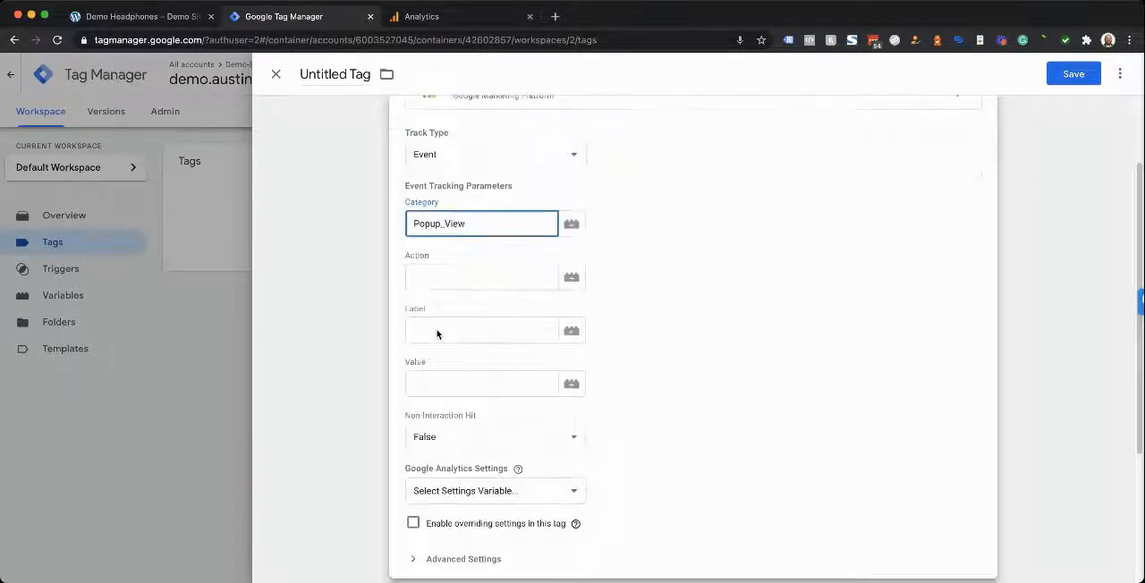
click(433, 403)
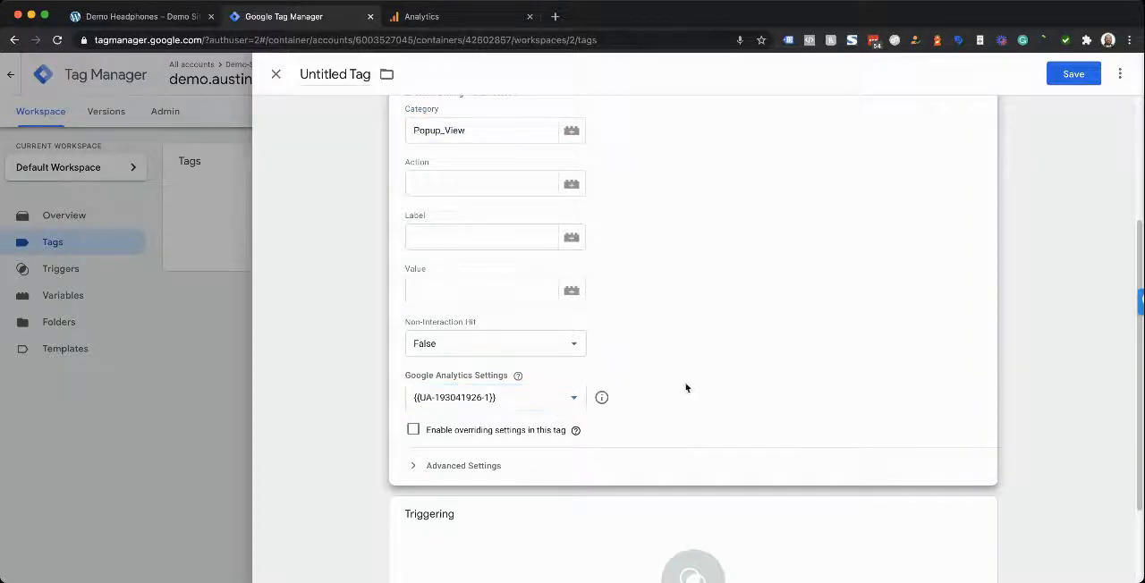
Assign the elementor-popup-modal-34 trigger as the tag's firing trigger
scroll(567, 488, down, 2)
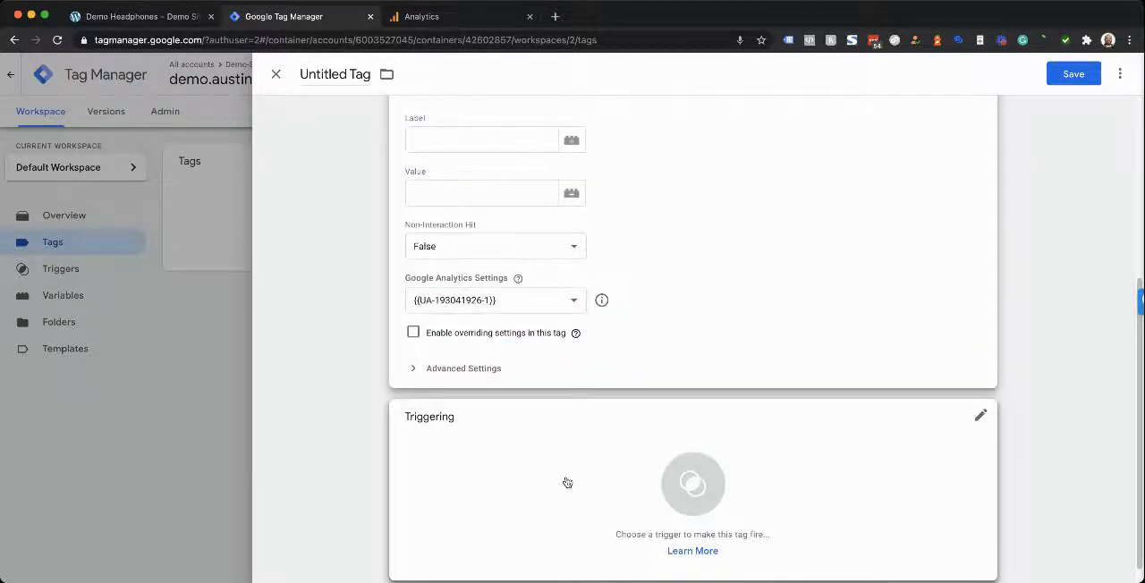
click(581, 474)
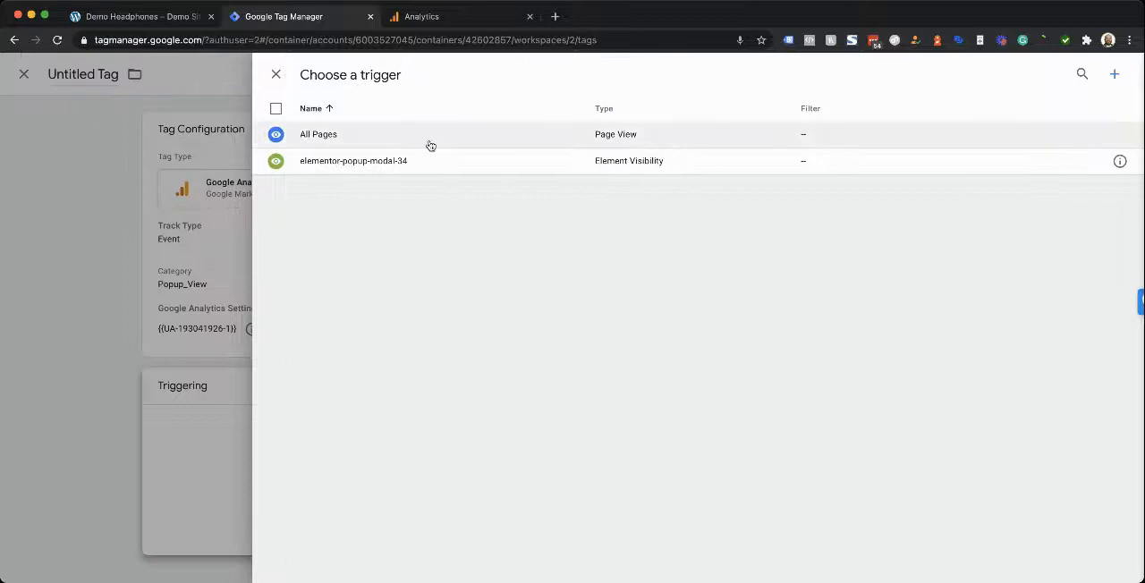
click(428, 163)
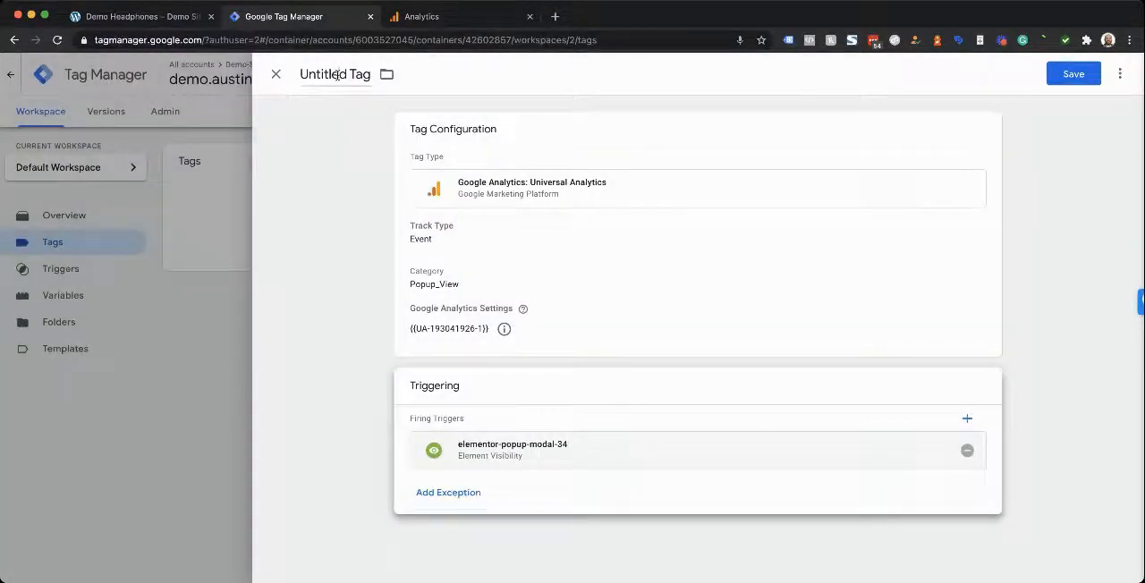
Name the tag Pop_View_UA and save it
click(349, 74)
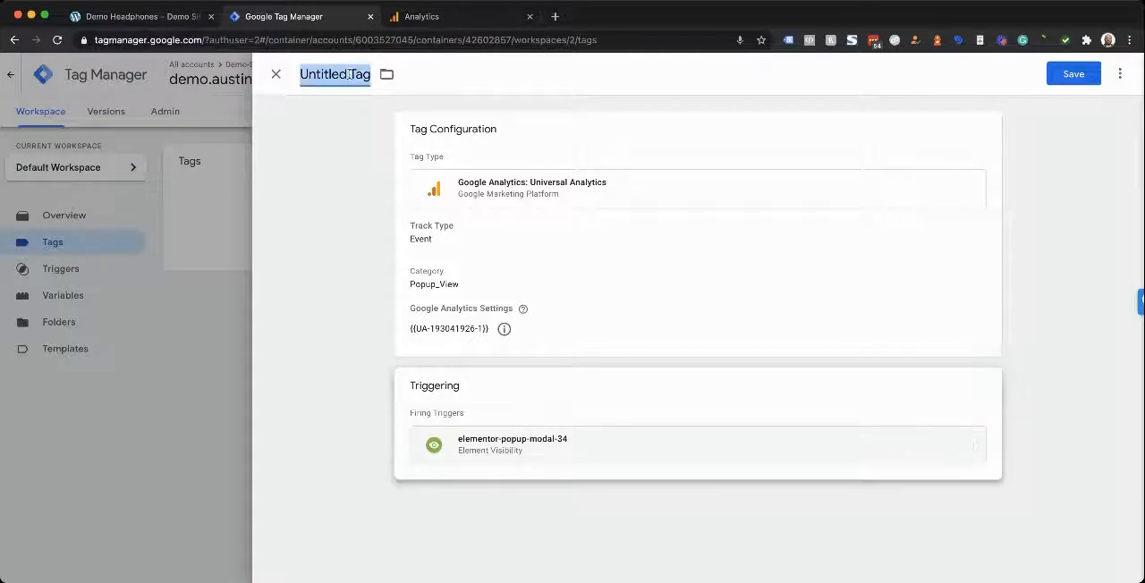
text(Pop_View)
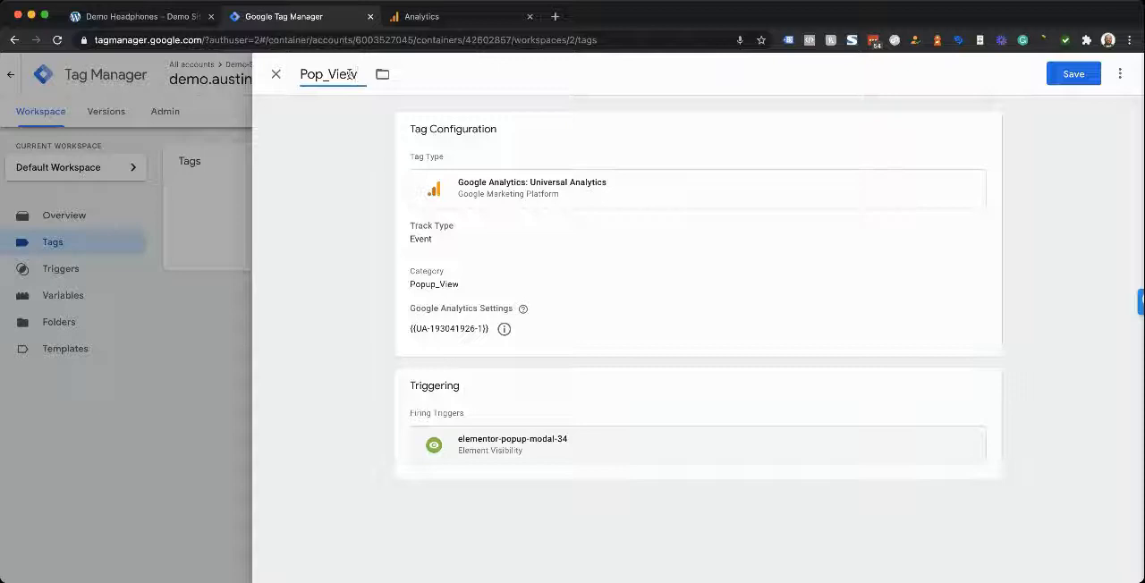
text(_GA)
key(BackSpace)
key(BackSpace)
text(UA)
click(1059, 76)
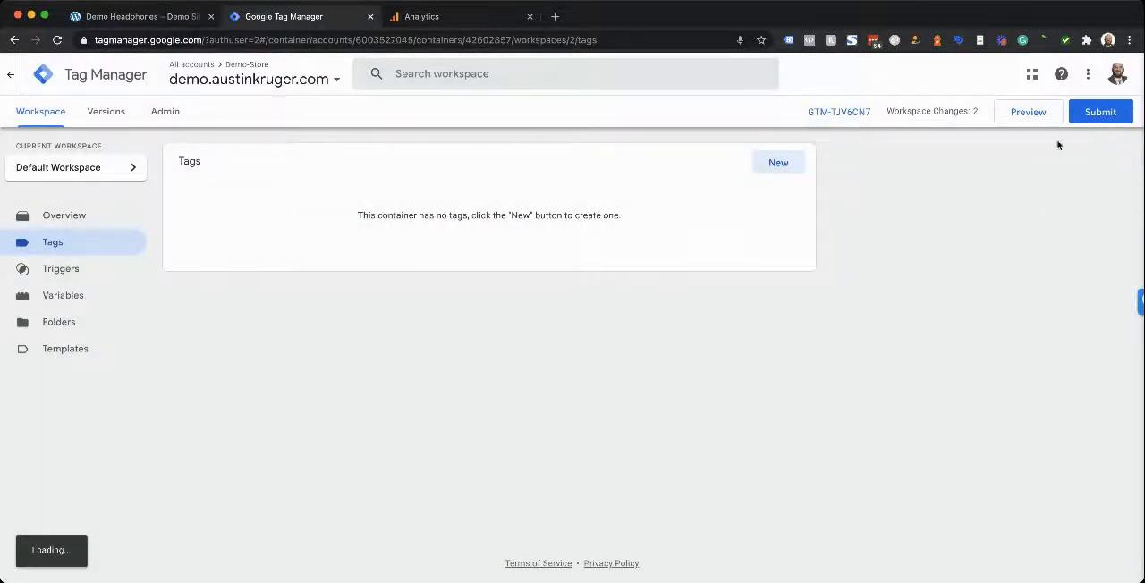
Publish the workspace changes to Live without a version name or description, and return to the workspace overview
click(1100, 111)
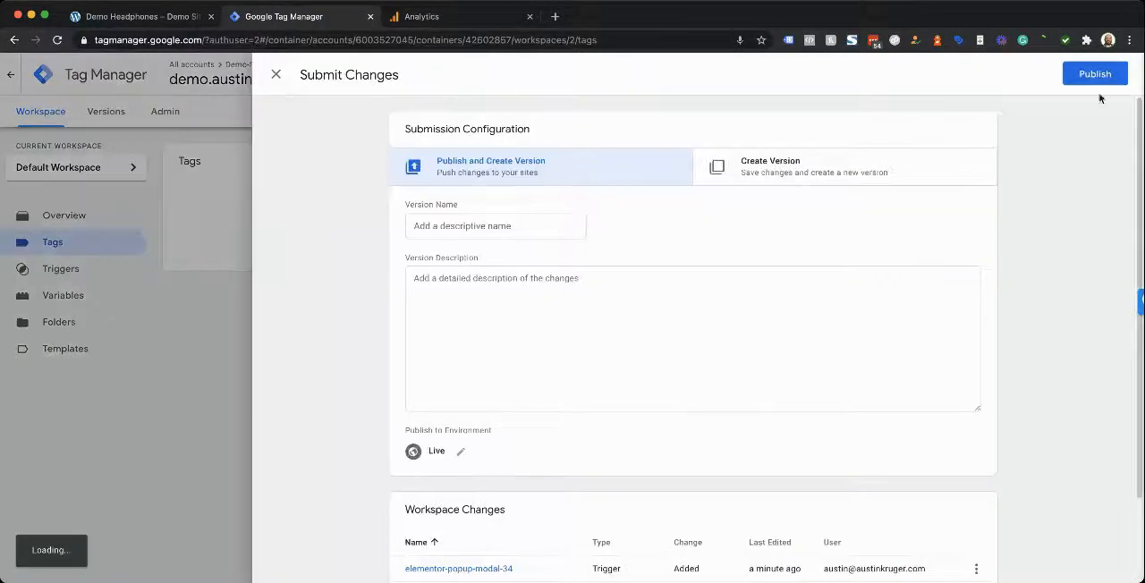
click(1095, 75)
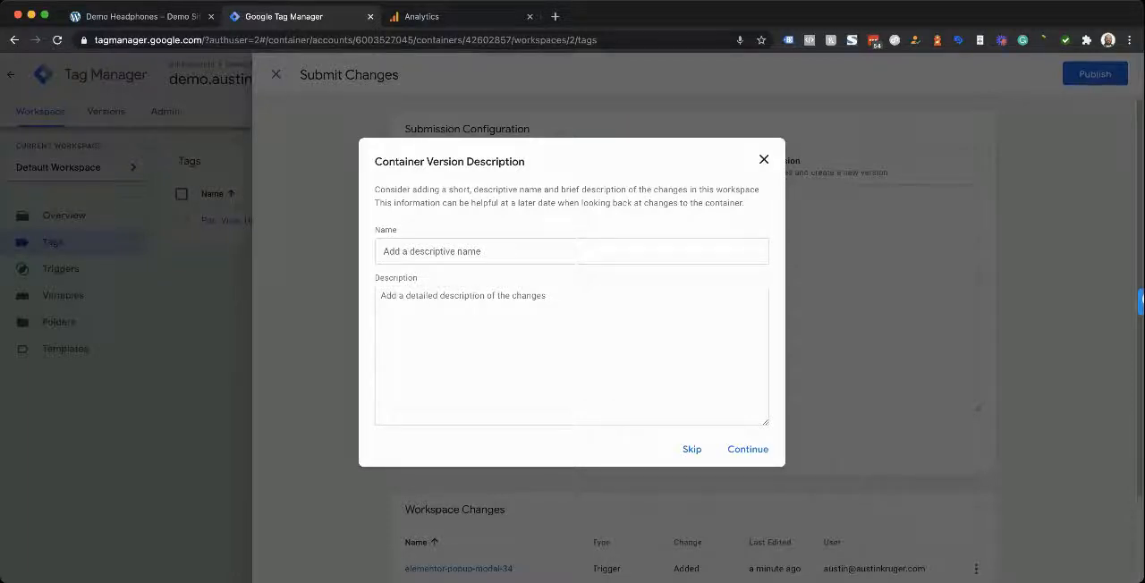
click(744, 451)
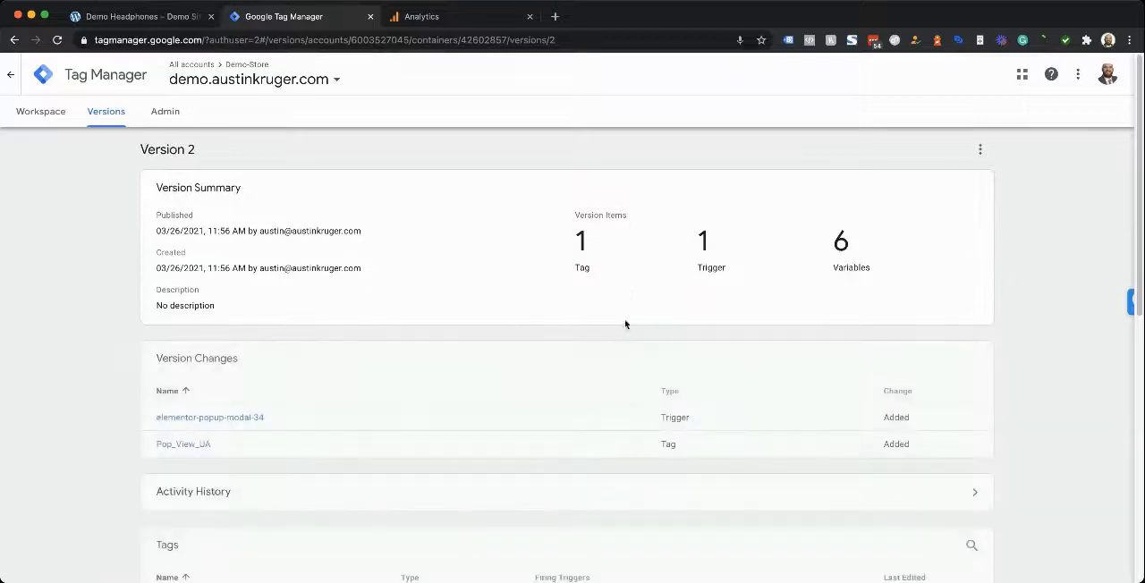
click(41, 112)
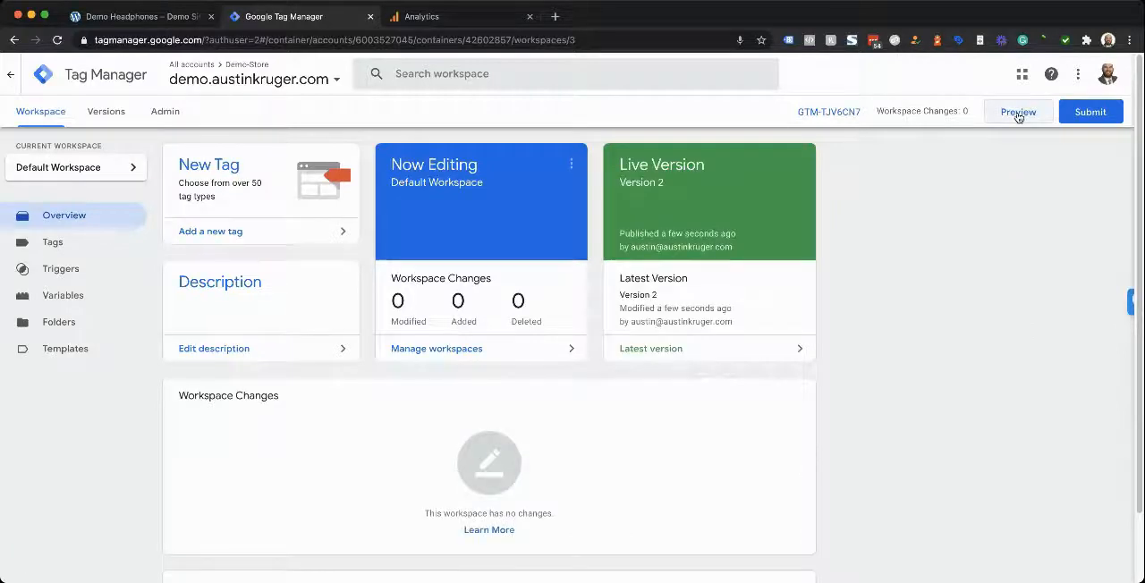
Start preview mode for the container and connect Tag Assistant to the Demo Headphones product page, using the URL copied from the open site
click(1018, 115)
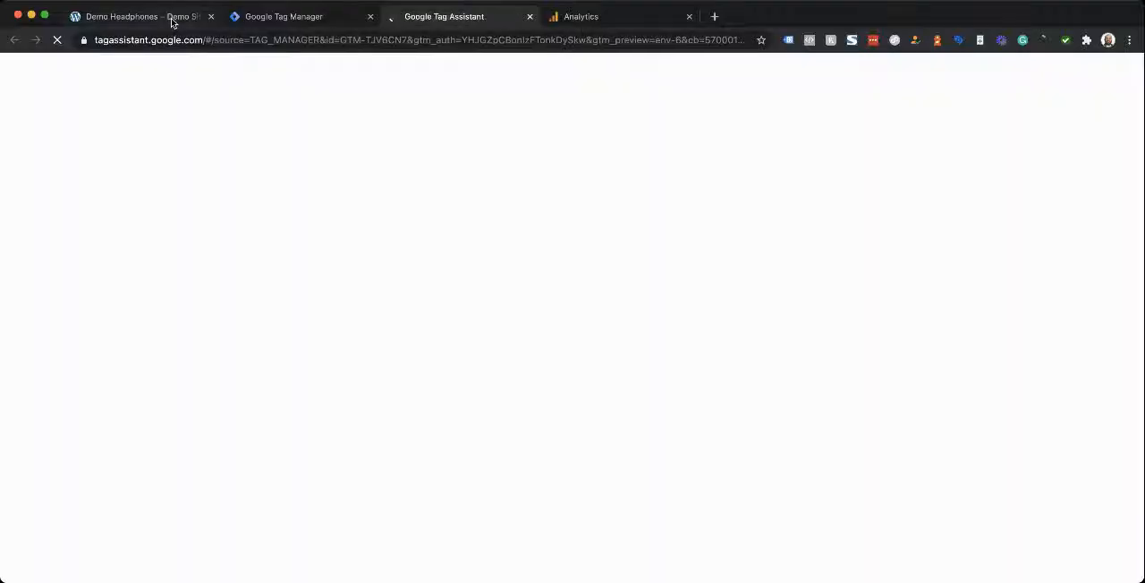
click(172, 18)
click(304, 39)
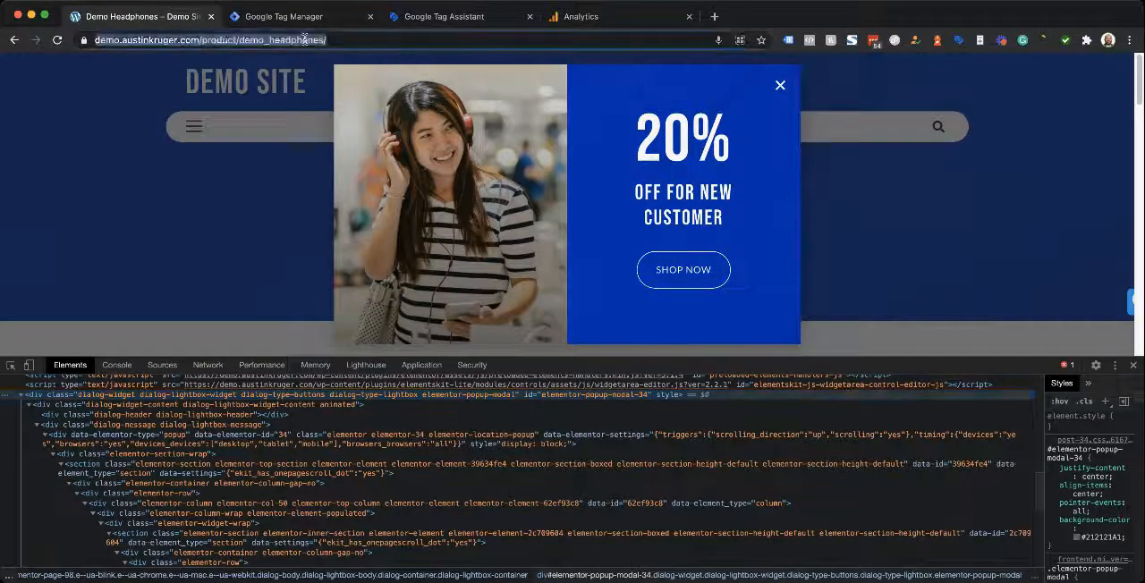
click(477, 16)
click(541, 372)
text(https://demo.austinkruger.com/product/demo-headphones/)
click(571, 413)
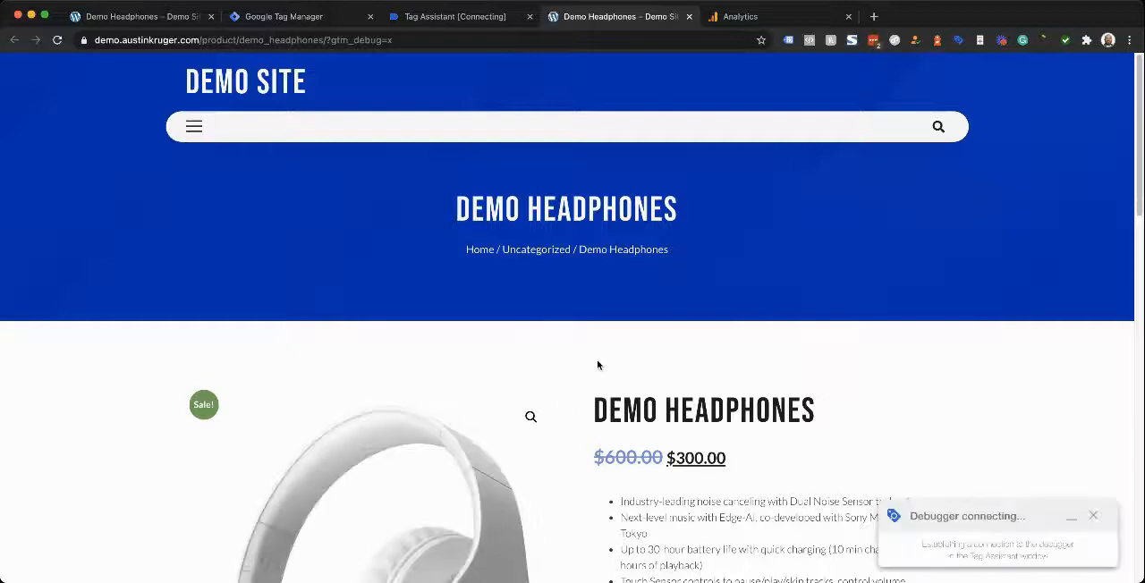
Trigger the scroll-up popup on the debugged product page, and inspect the Pop_View_UA tag's firing details in Tag Assistant
scroll(539, 345, down, 6)
scroll(580, 337, up, 5)
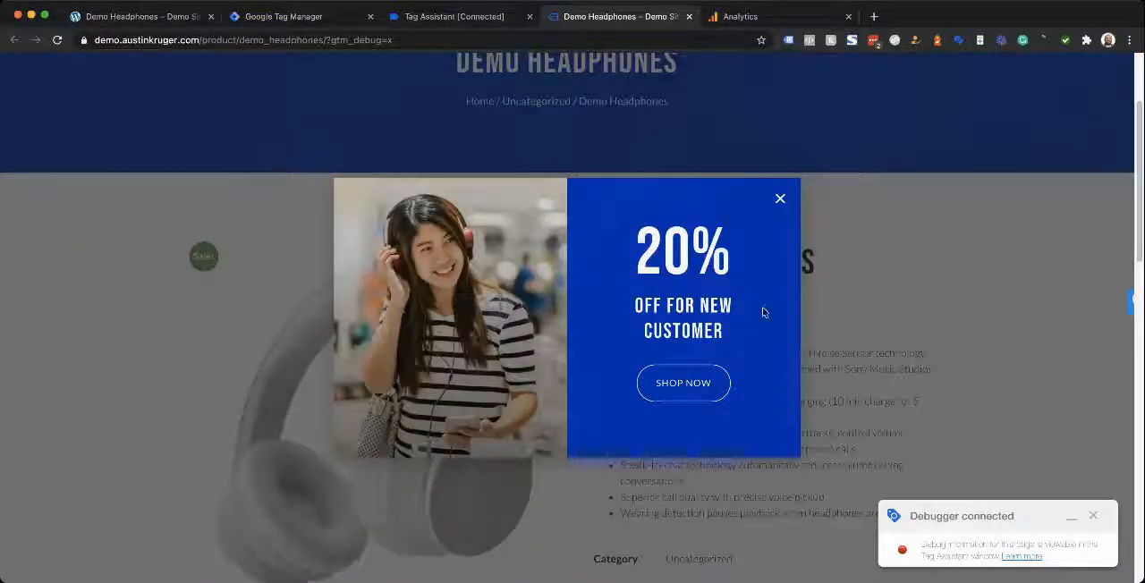
click(458, 18)
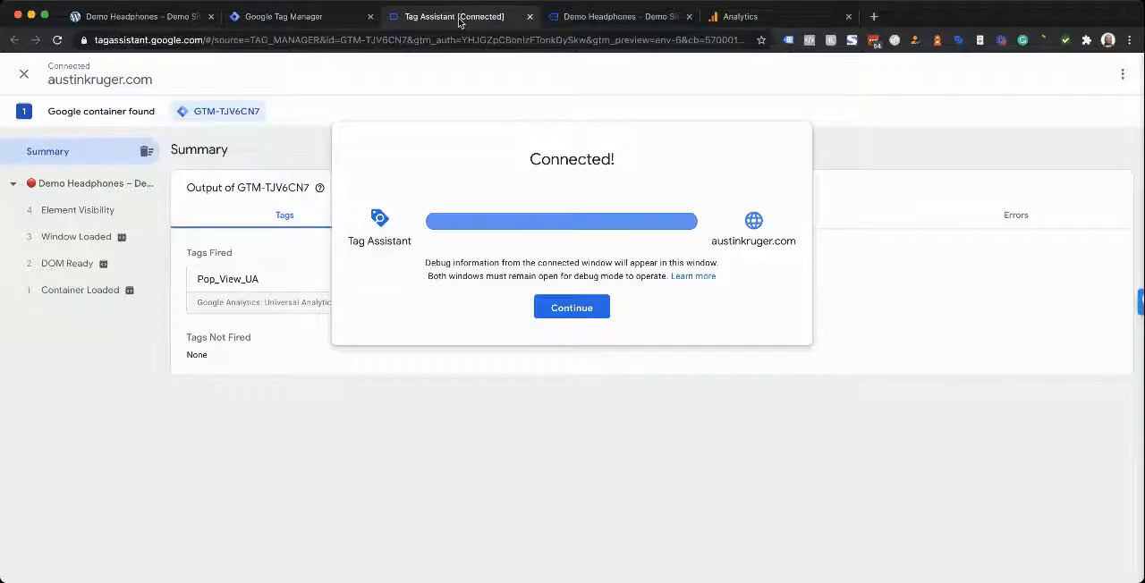
click(582, 311)
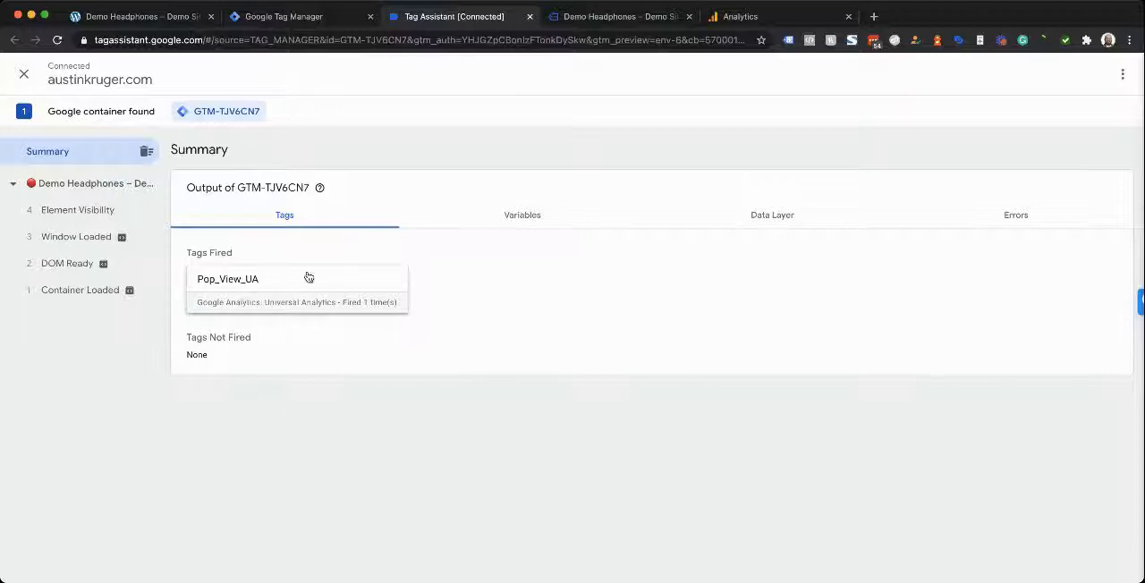
click(242, 282)
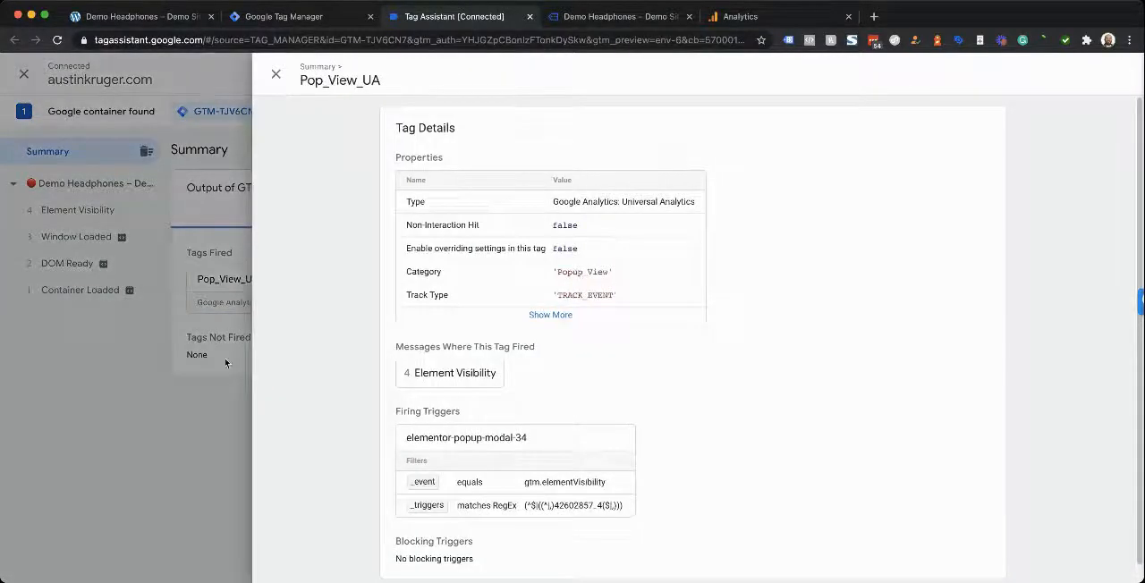
click(152, 474)
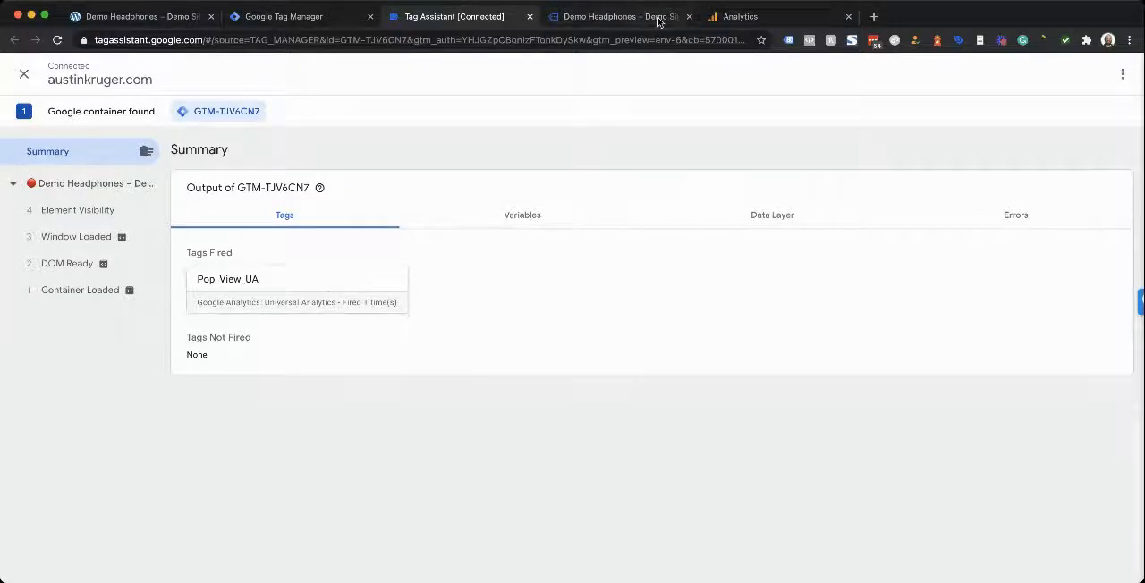
Switch to Google Analytics and open the Realtime Events report for All Web Site Data
click(732, 18)
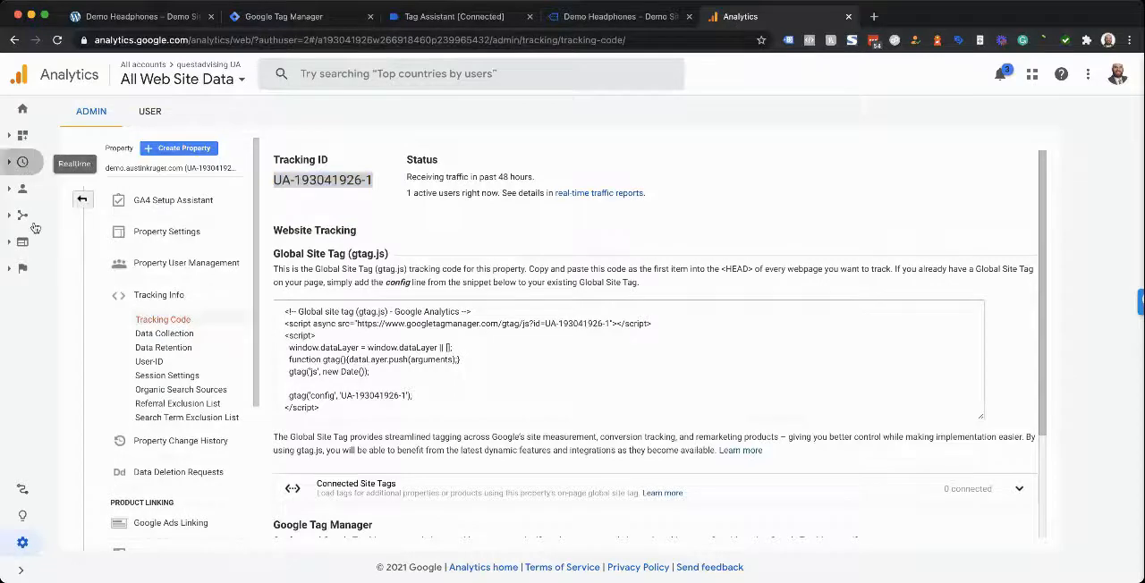
click(50, 186)
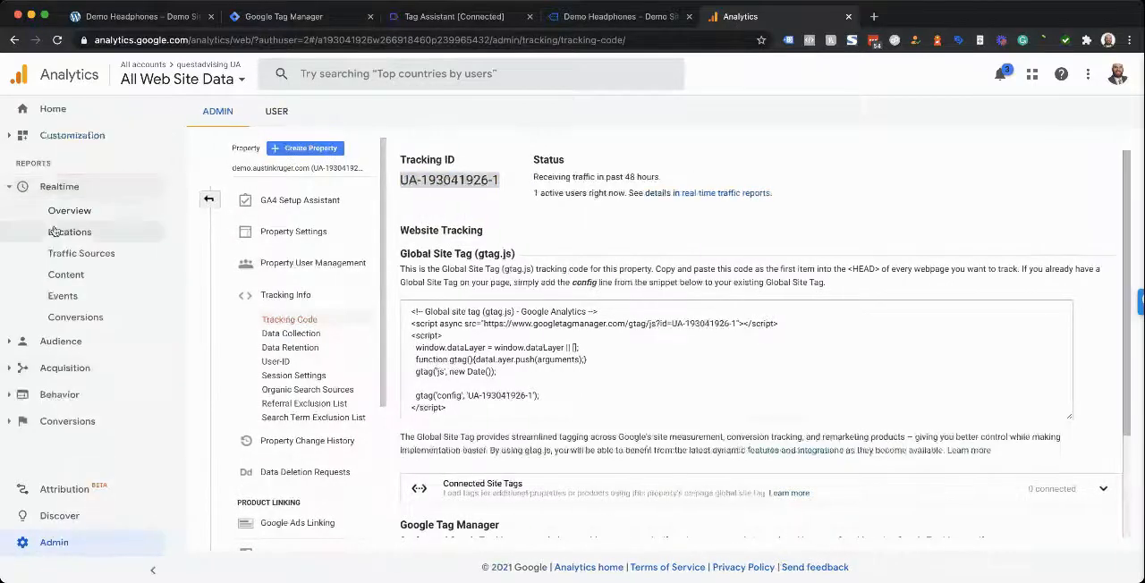
click(61, 296)
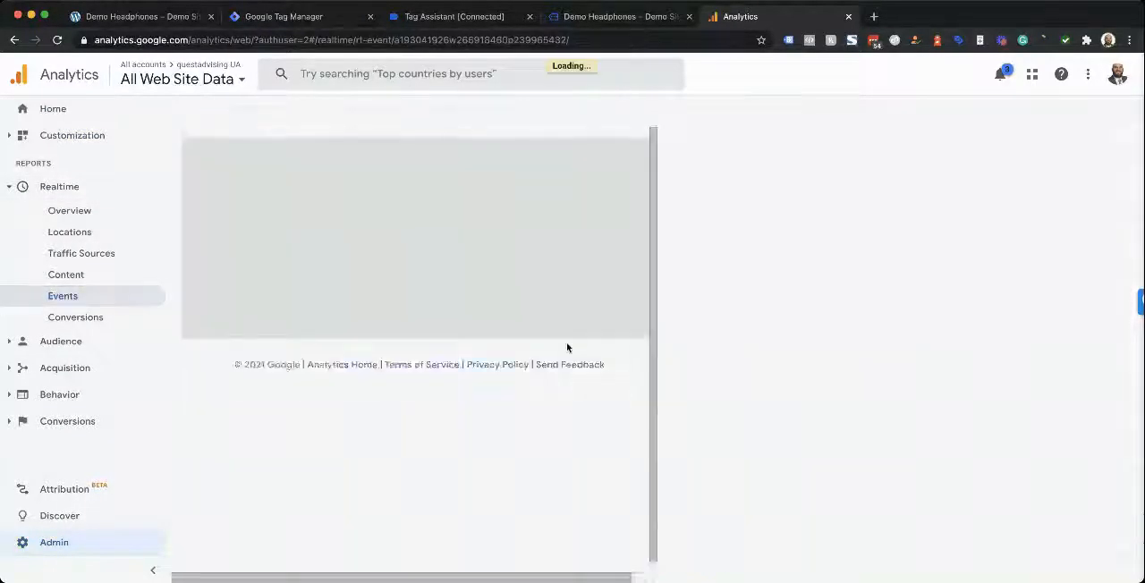